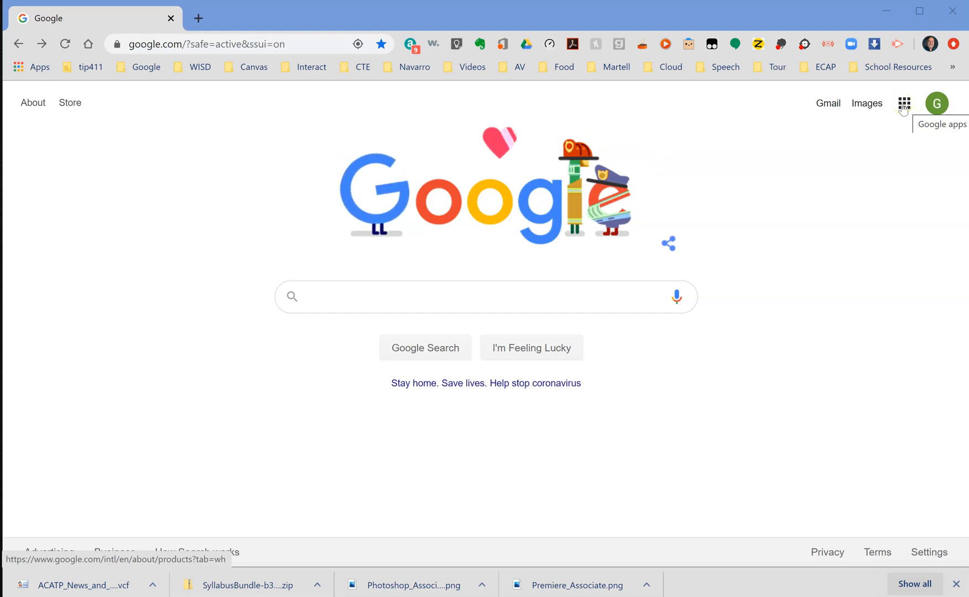
# Open YouTube from the Google apps list.
pyautogui.click(904, 105)
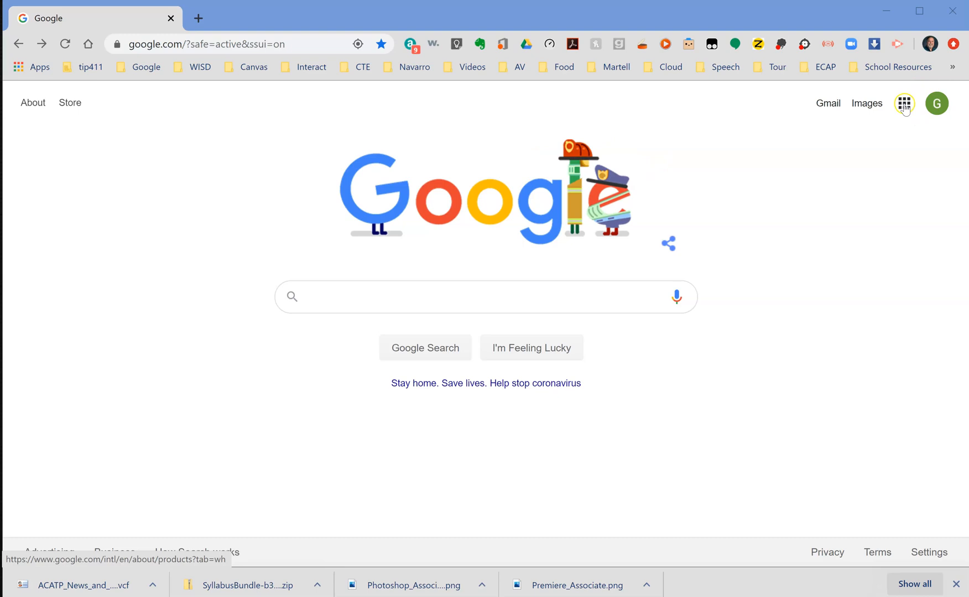
pyautogui.click(904, 105)
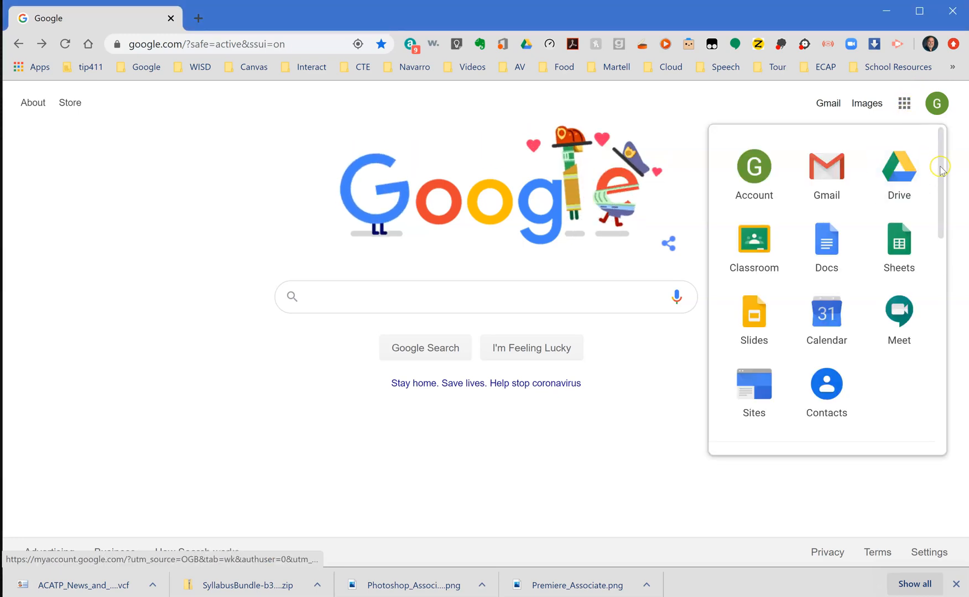
pyautogui.moveTo(940, 168); pyautogui.dragTo(940, 250)
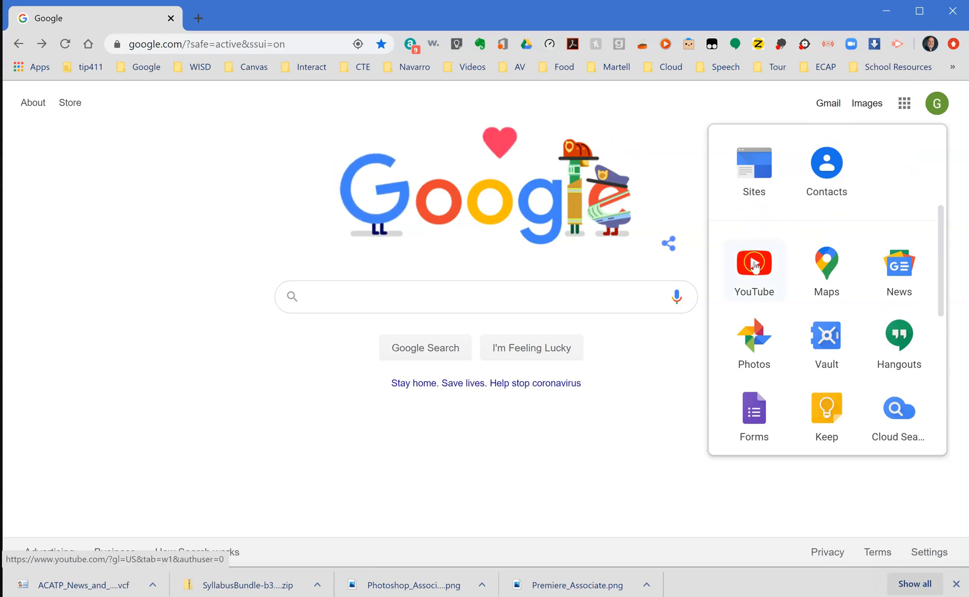
pyautogui.click(755, 252)
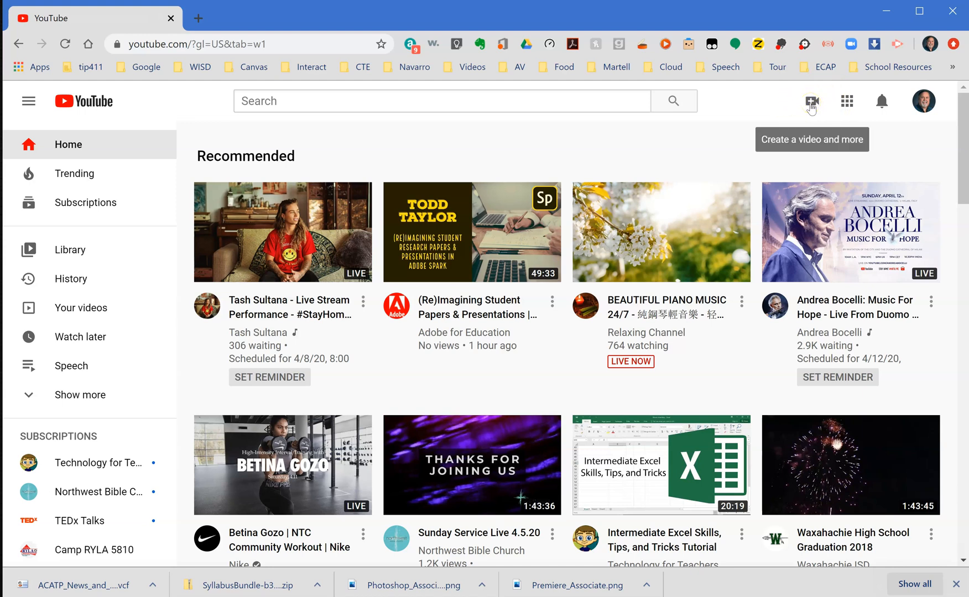
# Start a new video upload and dismiss the YouTube Studio introduction.
pyautogui.click(811, 105)
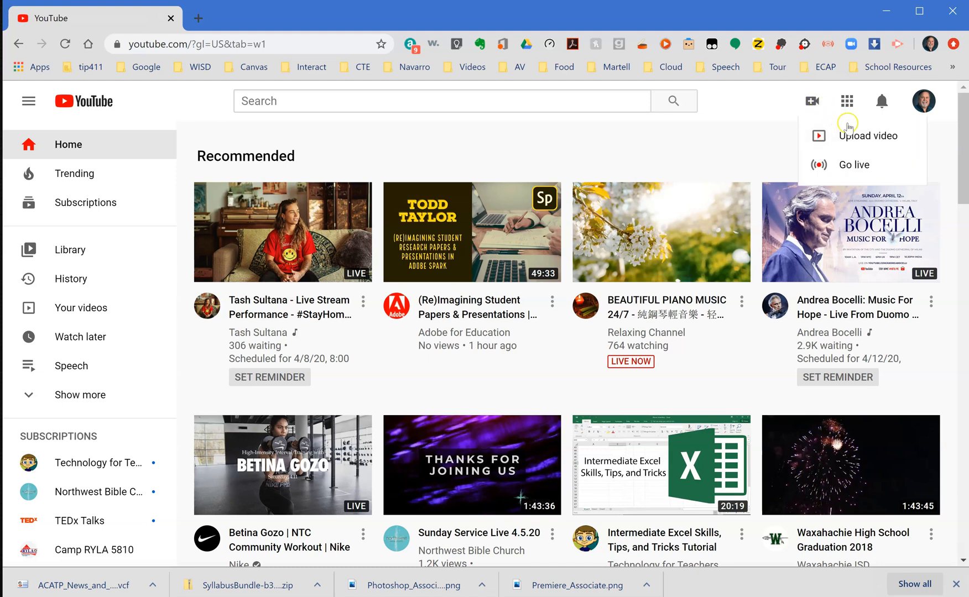
pyautogui.click(861, 138)
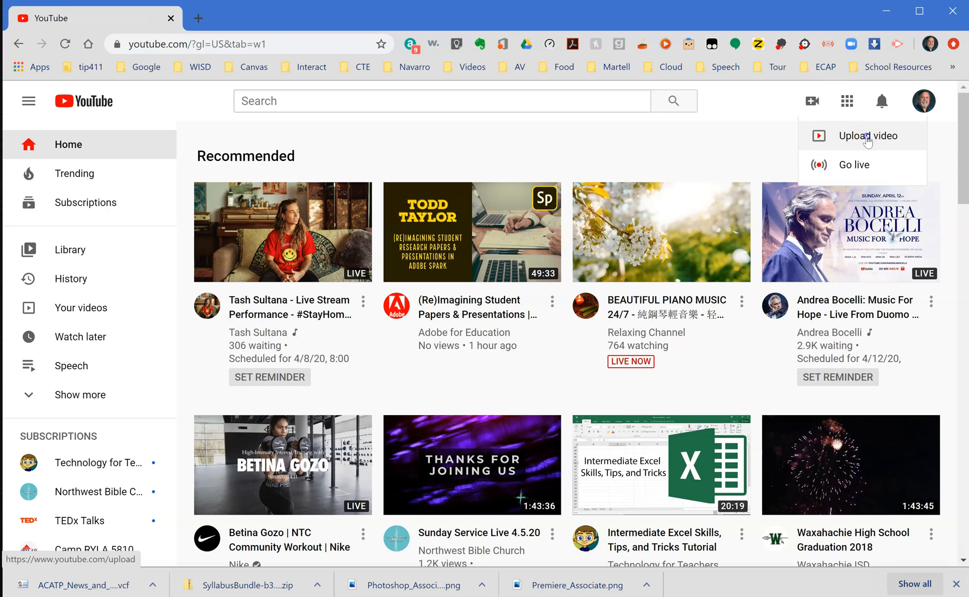
pyautogui.click(867, 140)
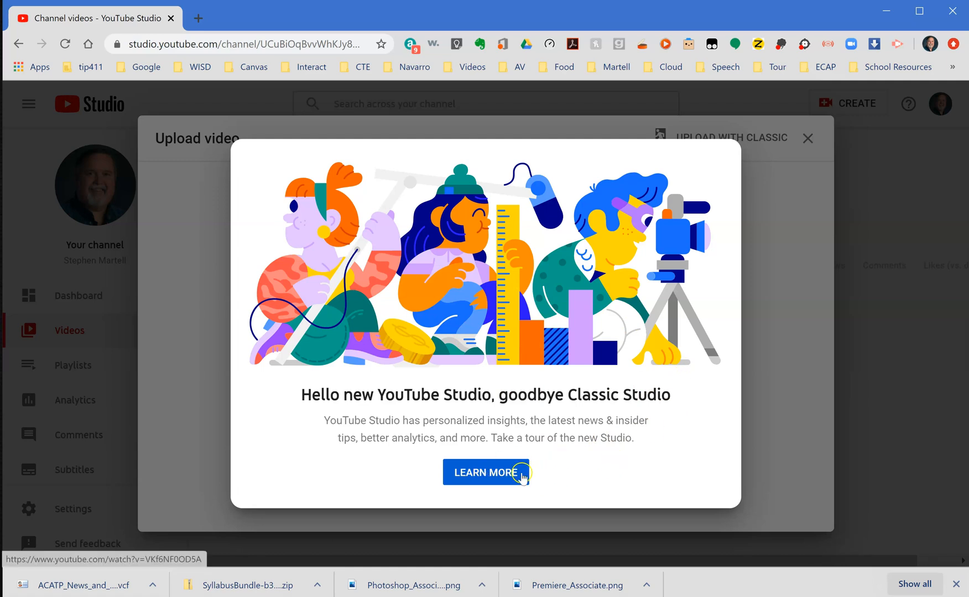
pyautogui.click(775, 426)
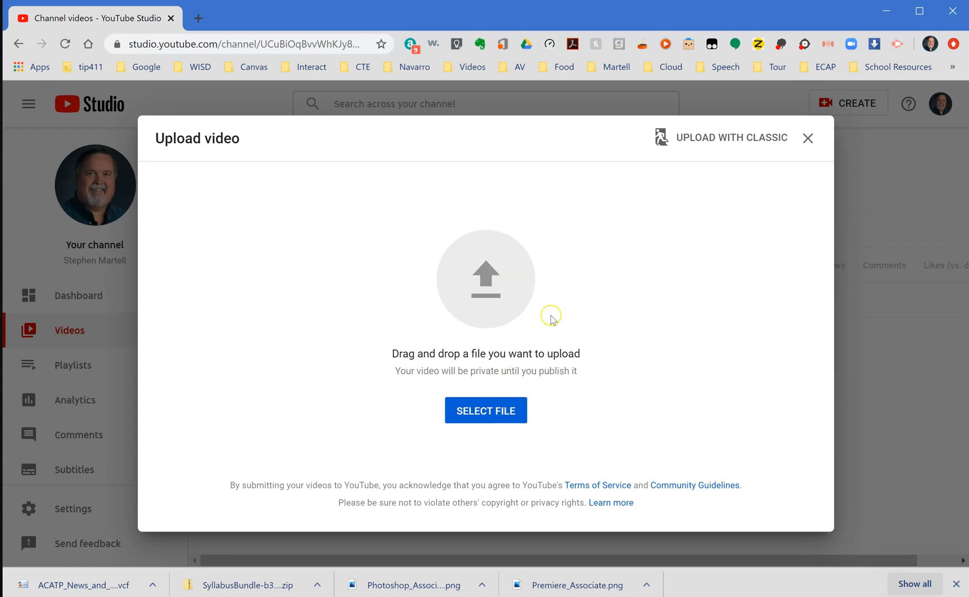
# Upload the file "YouTube Sample Video" from the Desktop folder.
pyautogui.click(486, 412)
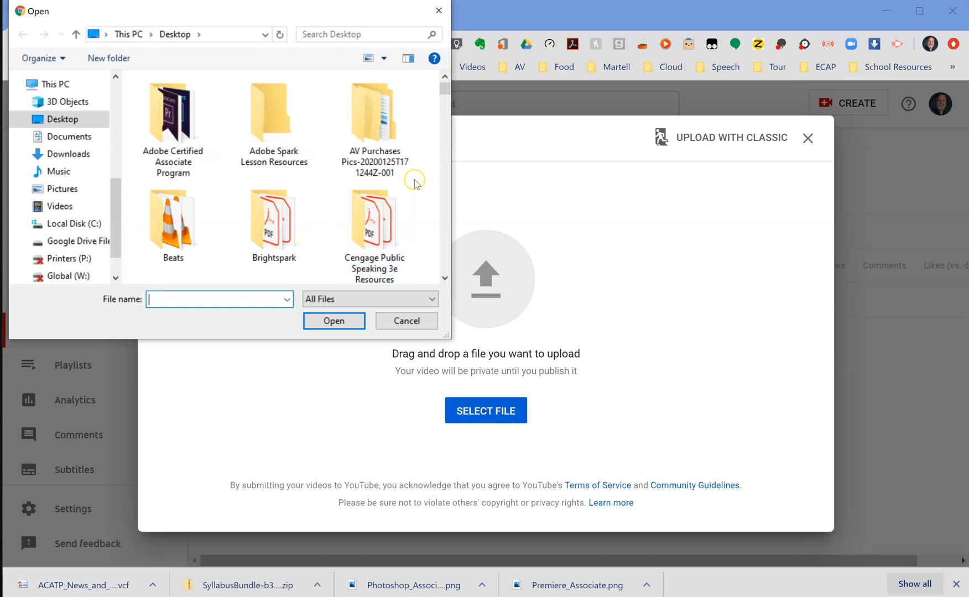
pyautogui.moveTo(442, 89); pyautogui.dragTo(466, 268)
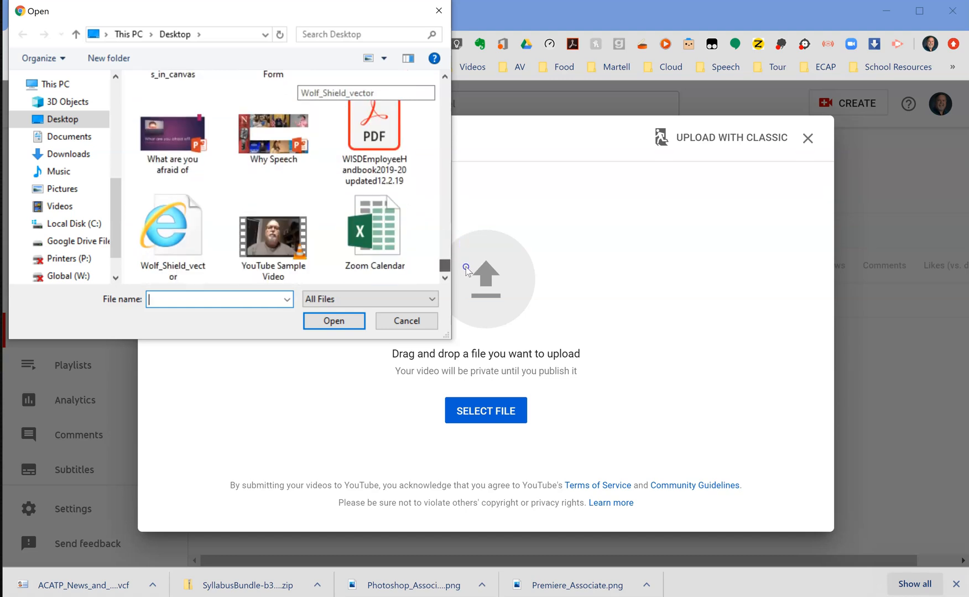
pyautogui.doubleClick(276, 243)
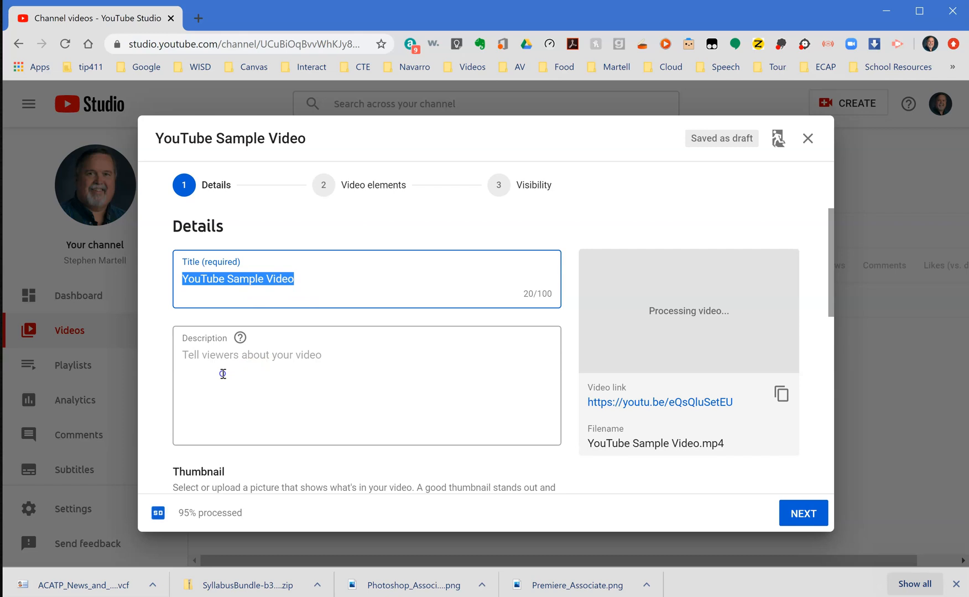
# Choose the middle of the three generated thumbnails for the video.
pyautogui.scroll(-2, 222, 373)
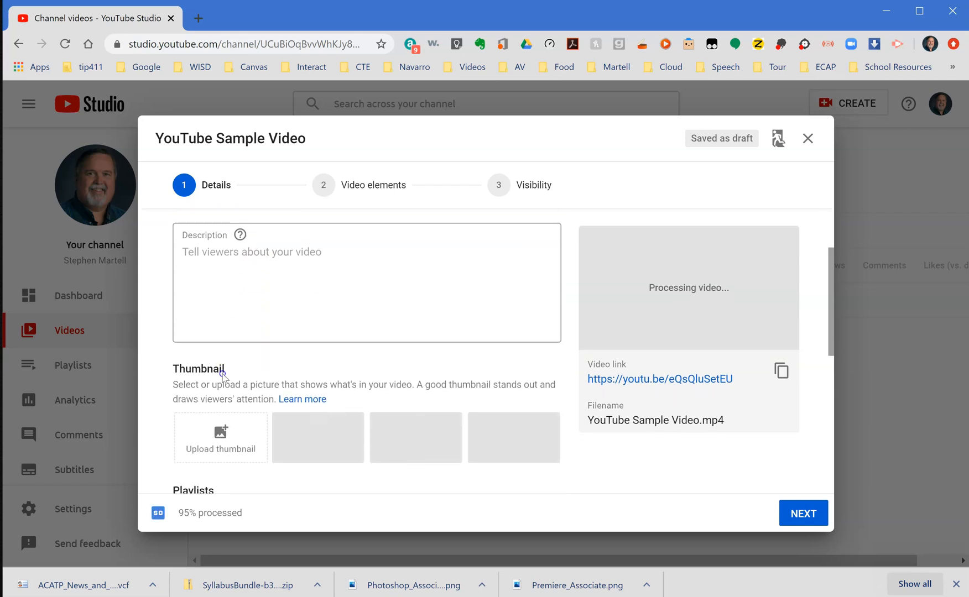
pyautogui.scroll(-1, 223, 376)
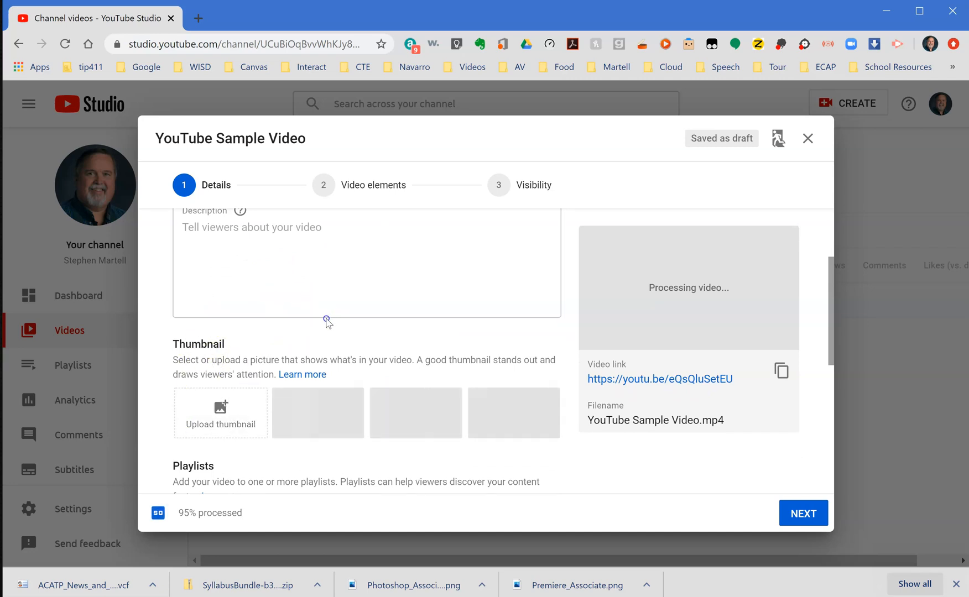
pyautogui.scroll(-1, 328, 322)
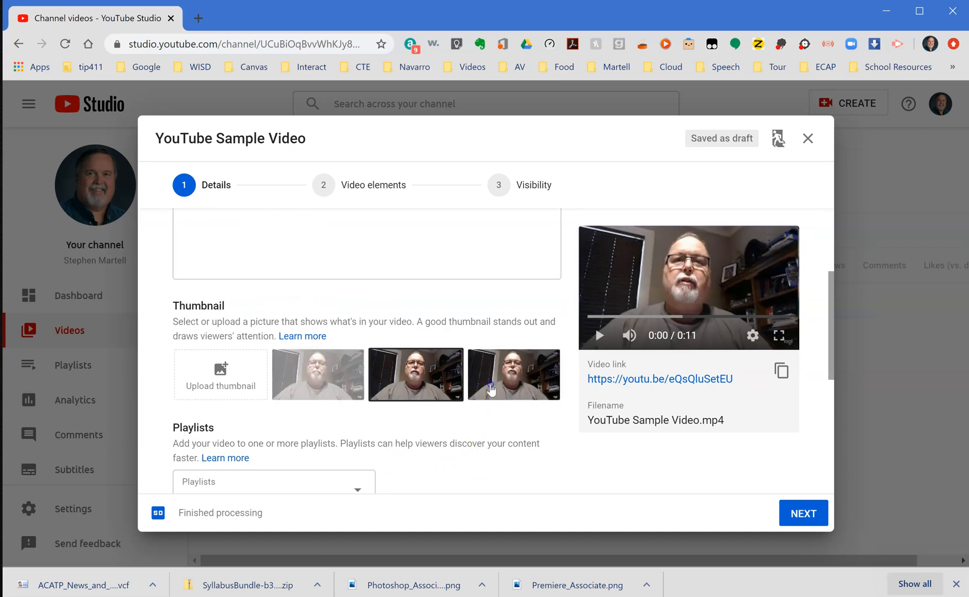
pyautogui.click(510, 377)
pyautogui.click(415, 392)
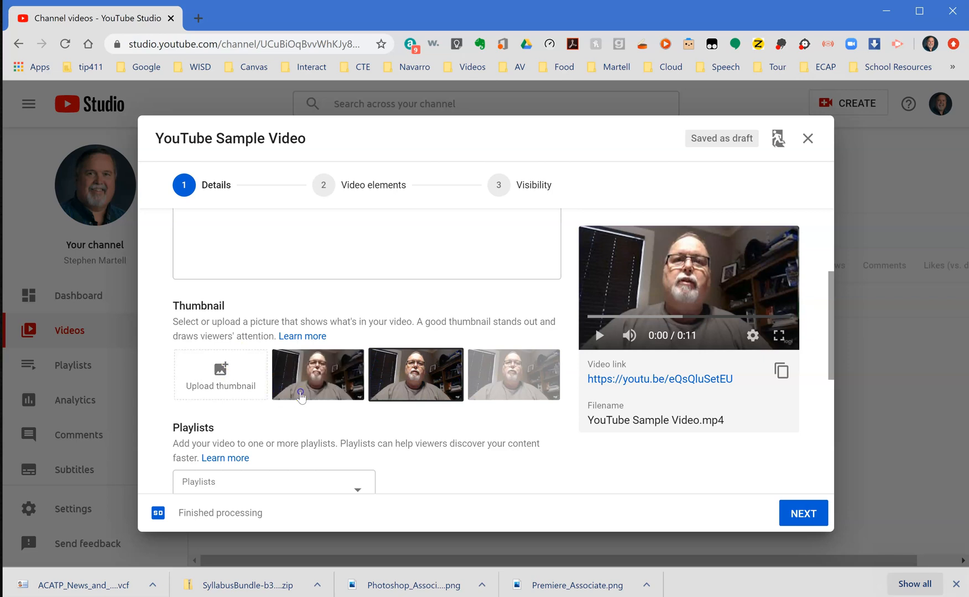
# Add the video to the Speech playlist.
pyautogui.scroll(-2, 428, 440)
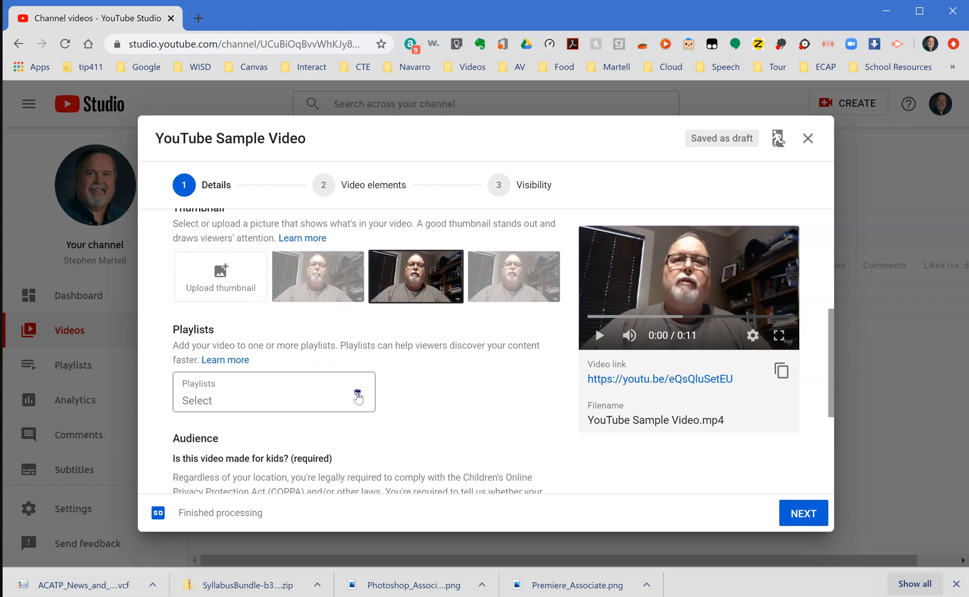
pyautogui.click(357, 396)
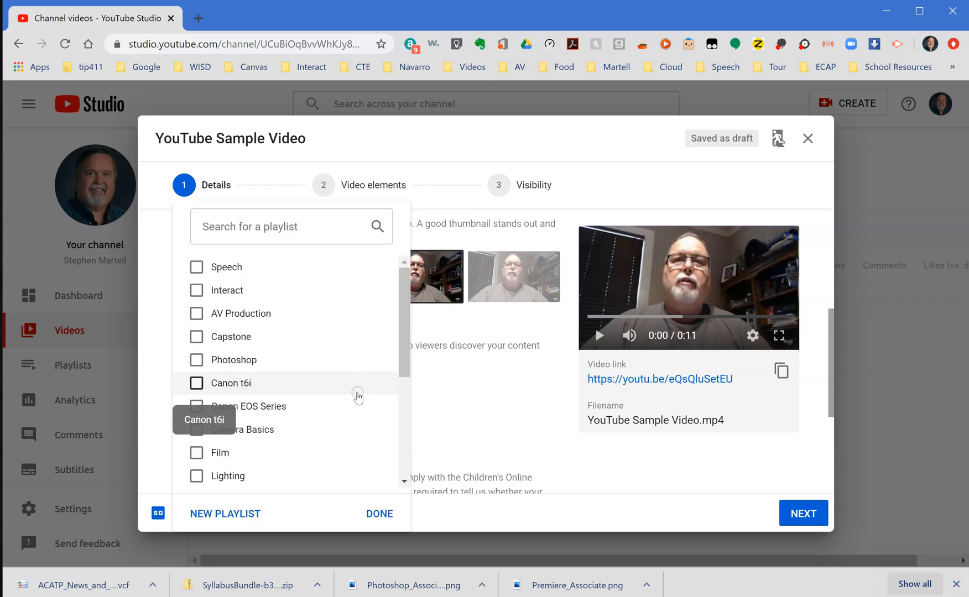
pyautogui.moveTo(402, 349); pyautogui.dragTo(401, 459)
pyautogui.moveTo(400, 496); pyautogui.dragTo(397, 441)
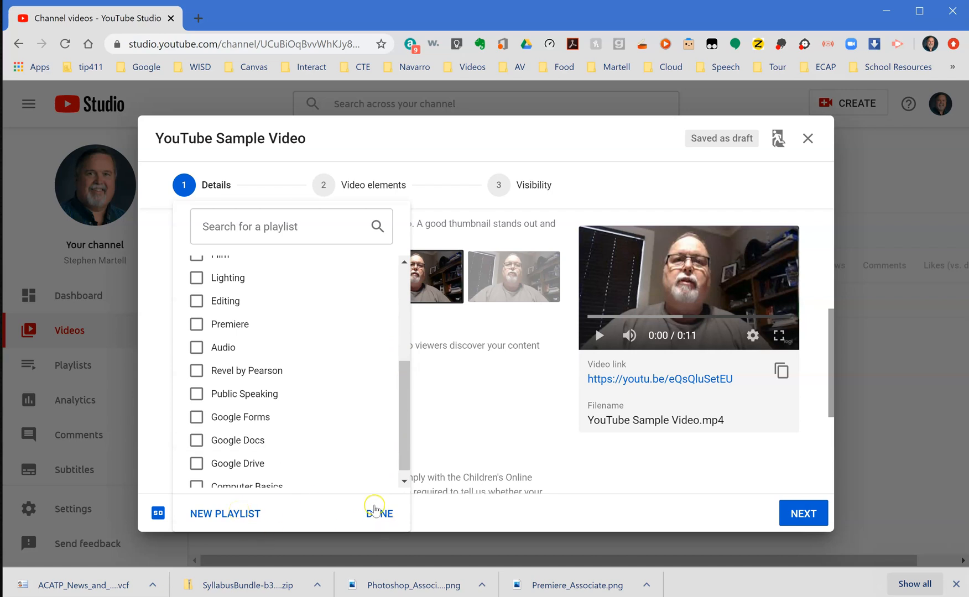
pyautogui.moveTo(399, 448); pyautogui.dragTo(392, 326)
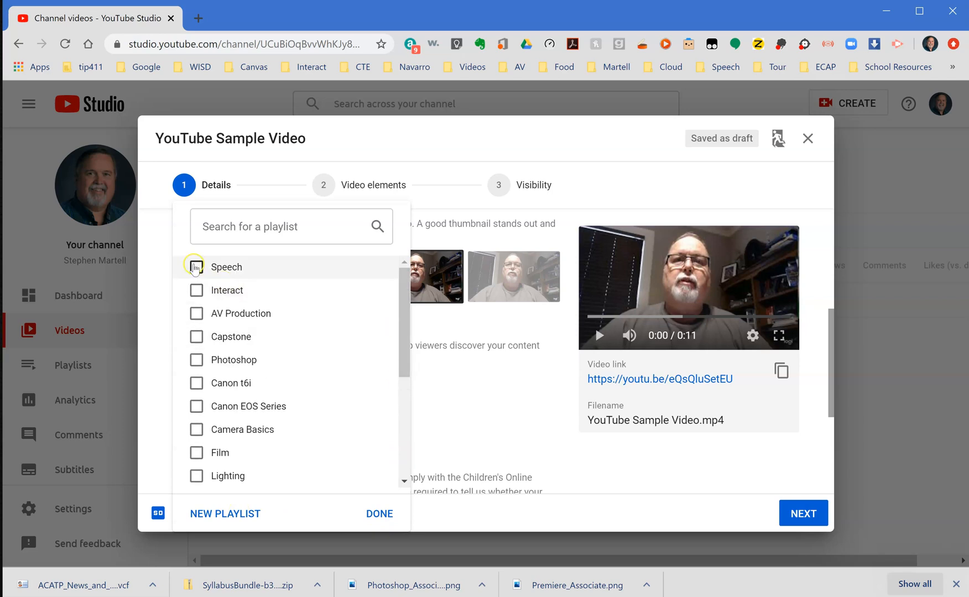
pyautogui.click(196, 267)
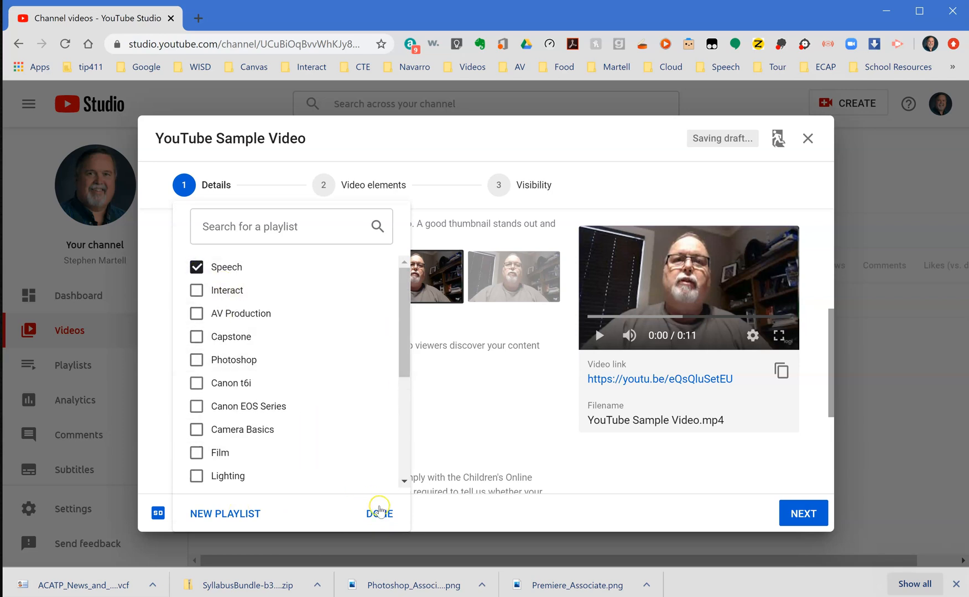
pyautogui.click(379, 514)
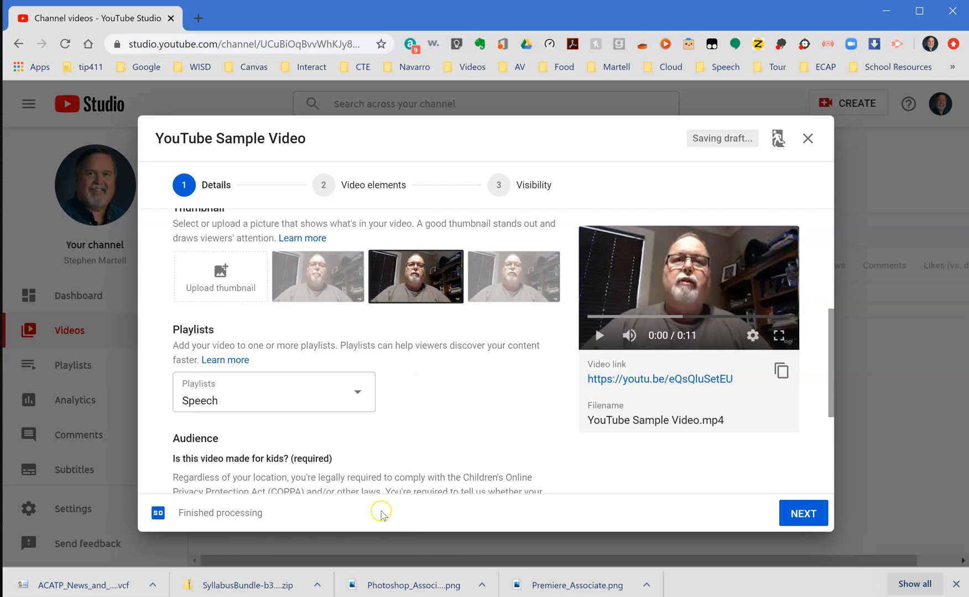
# Mark the video's audience as made for kids and proceed to the video elements stage.
pyautogui.scroll(-3, 415, 458)
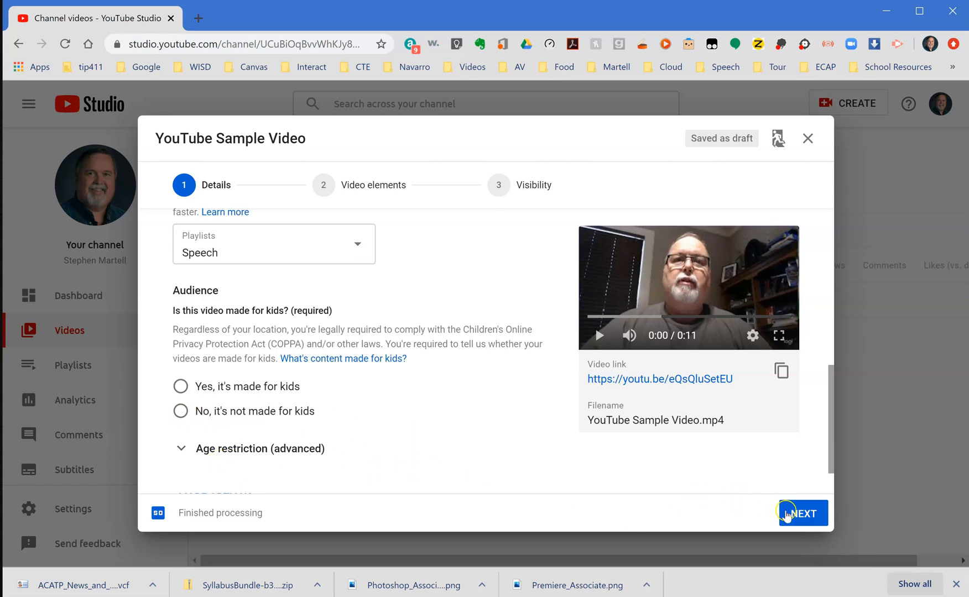
pyautogui.click(802, 515)
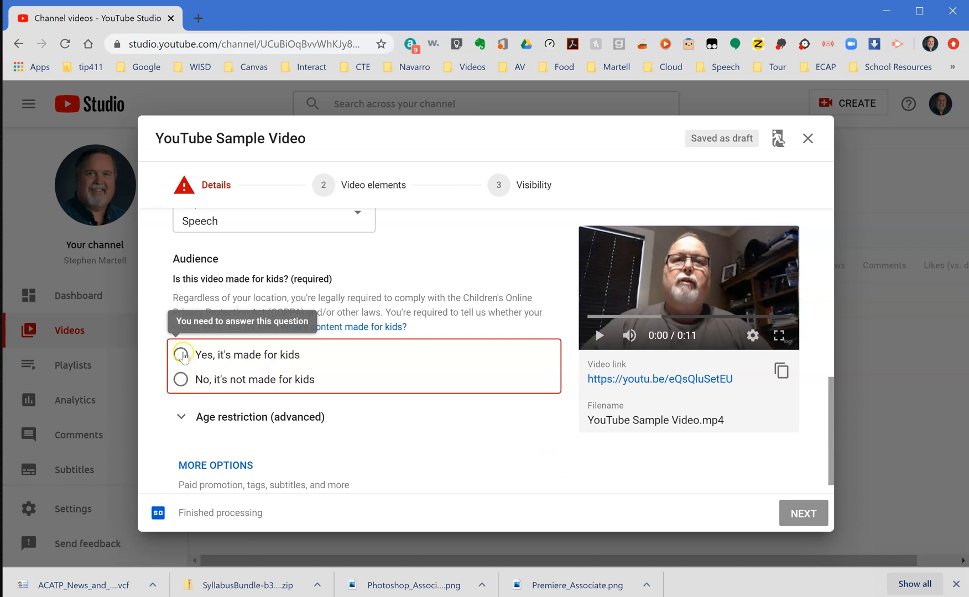
pyautogui.click(180, 356)
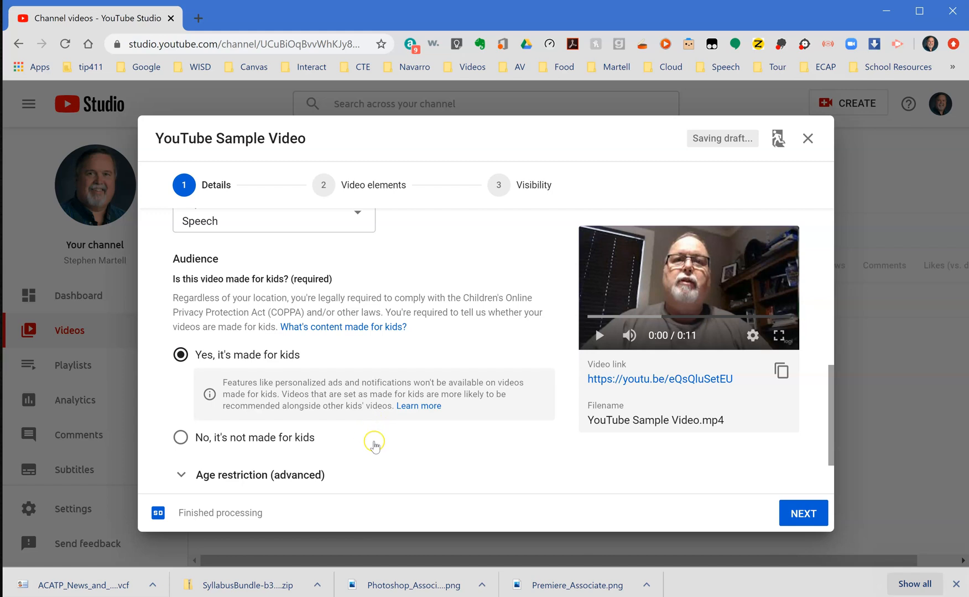
pyautogui.scroll(-2, 374, 443)
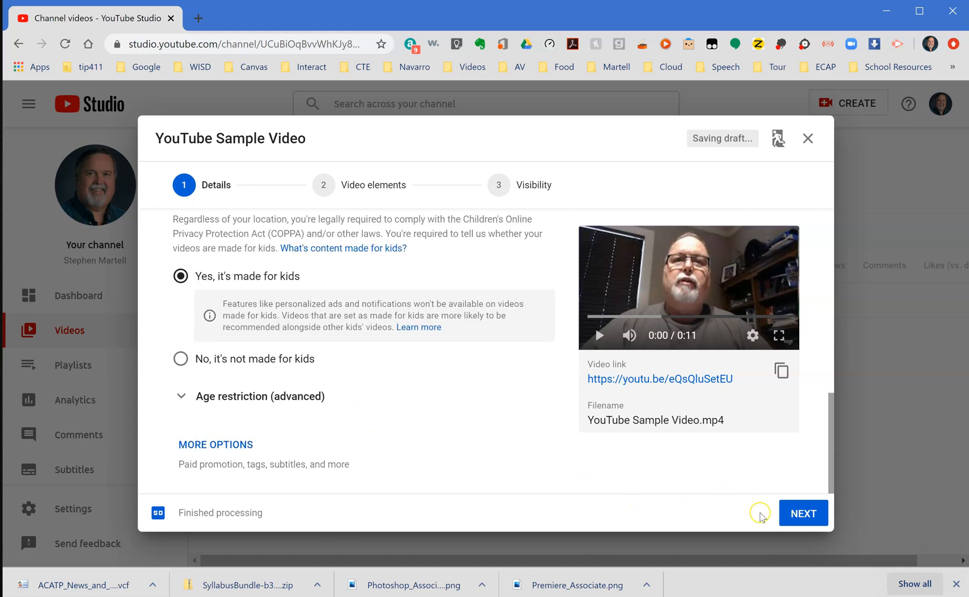
pyautogui.click(805, 514)
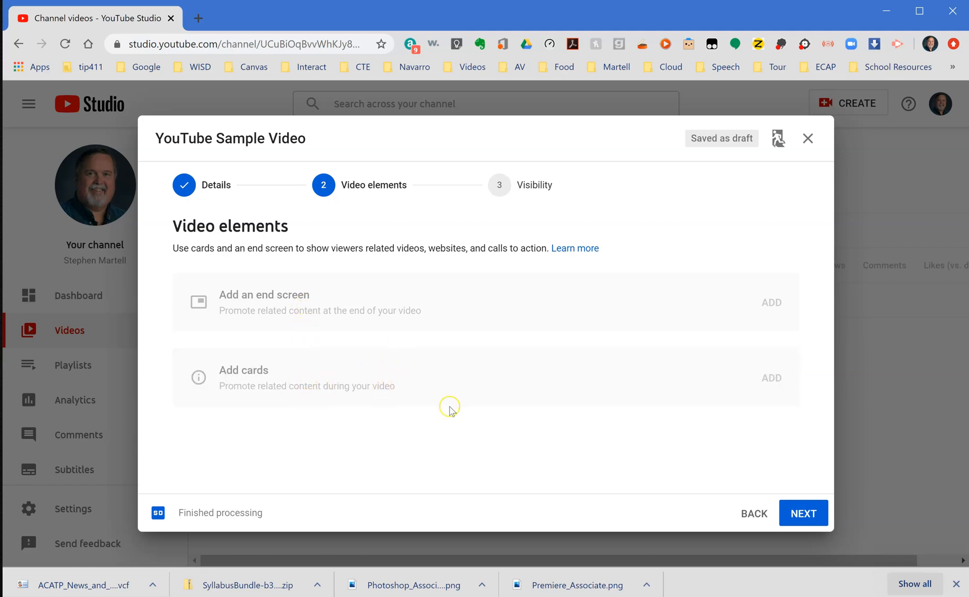
# Publish the video with Unlisted visibility, without adding an end screen or cards.
pyautogui.click(807, 514)
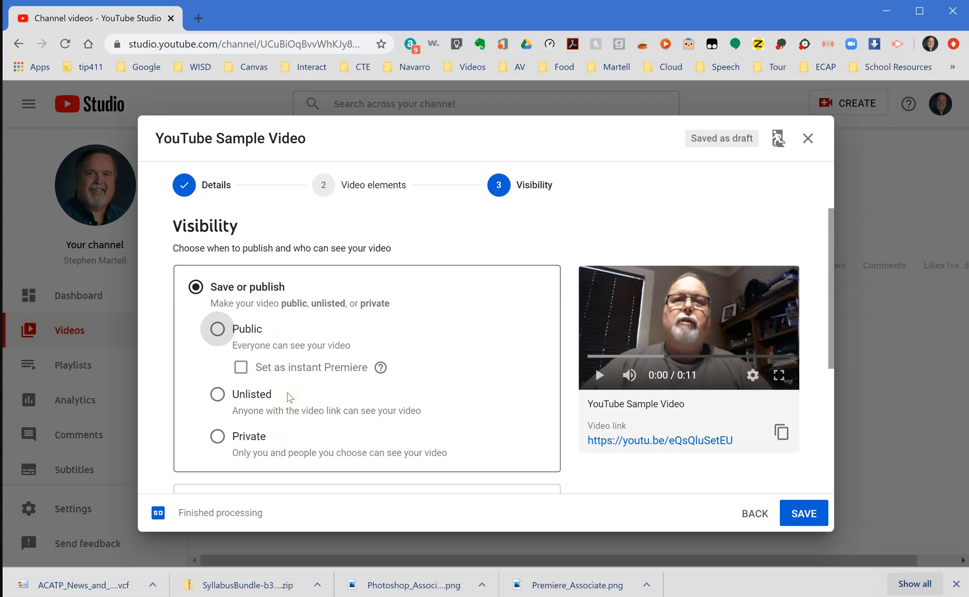
pyautogui.click(215, 330)
pyautogui.click(218, 394)
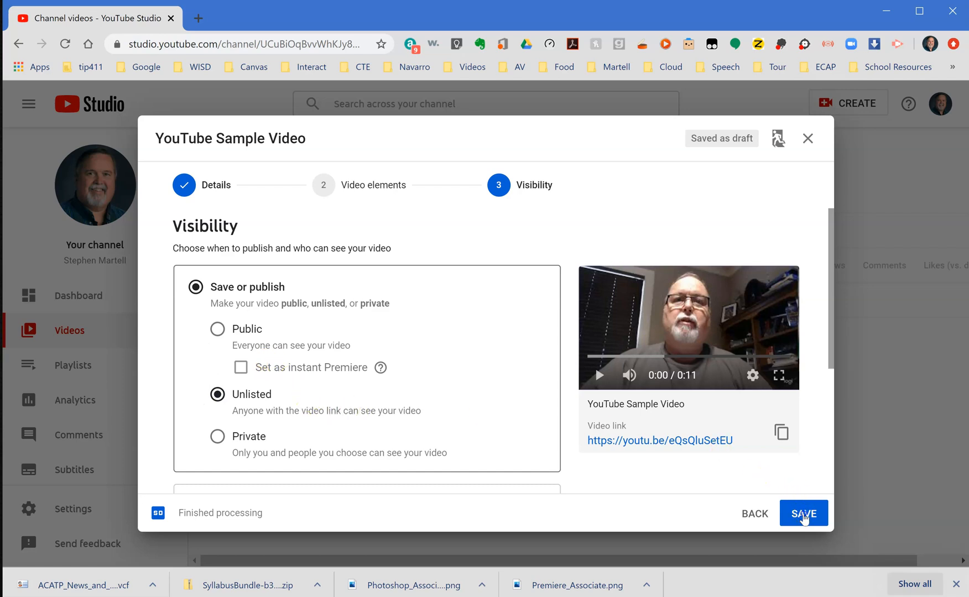
pyautogui.click(803, 514)
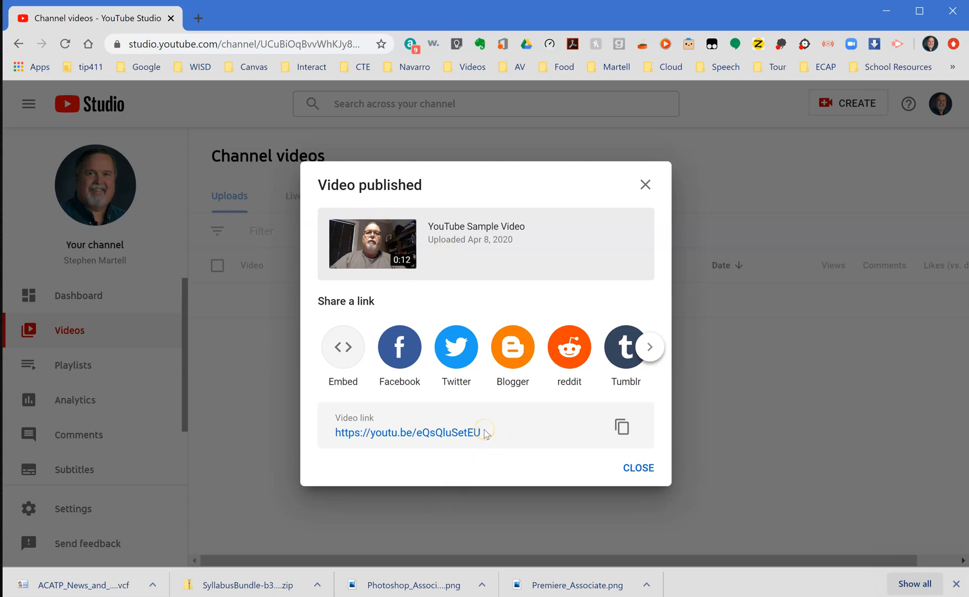
# Select the link text of the published video.
pyautogui.moveTo(485, 432); pyautogui.dragTo(342, 436)
pyautogui.click(327, 425)
pyautogui.click(330, 435)
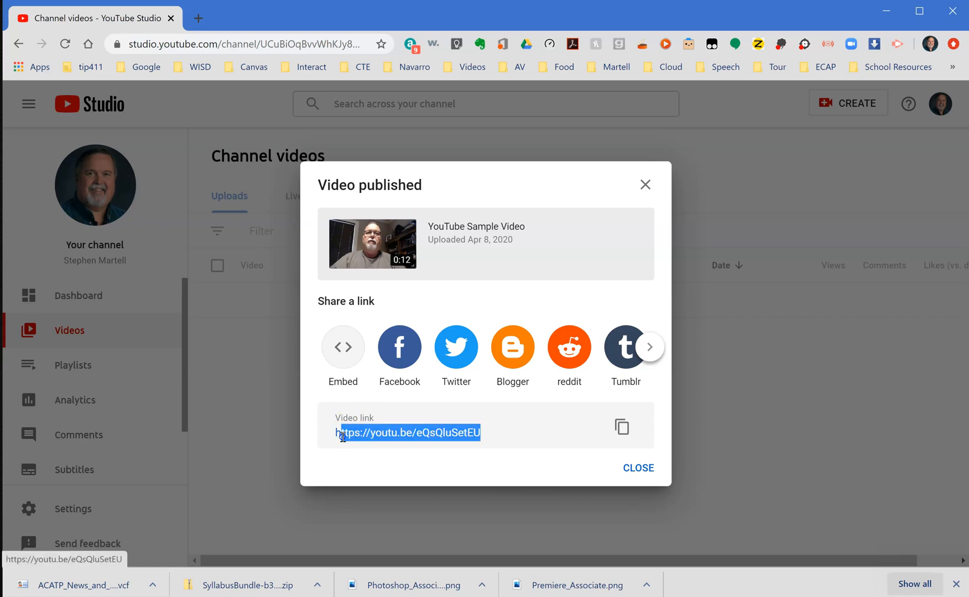